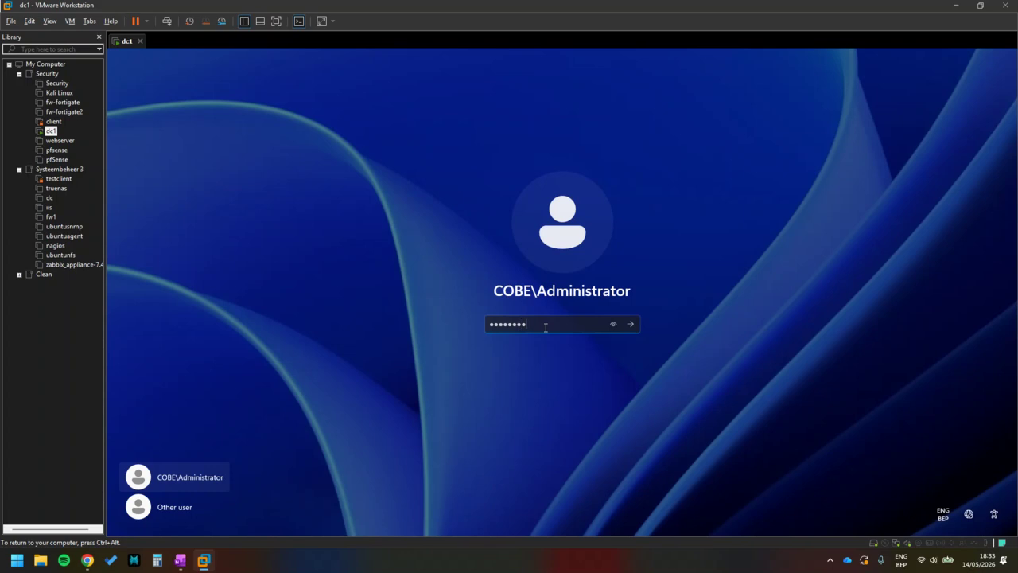
Sign in as Administrator, acknowledge the expired-password notice, and submit a new password with its confirmation.
{"action": "key", "text": "Return"}
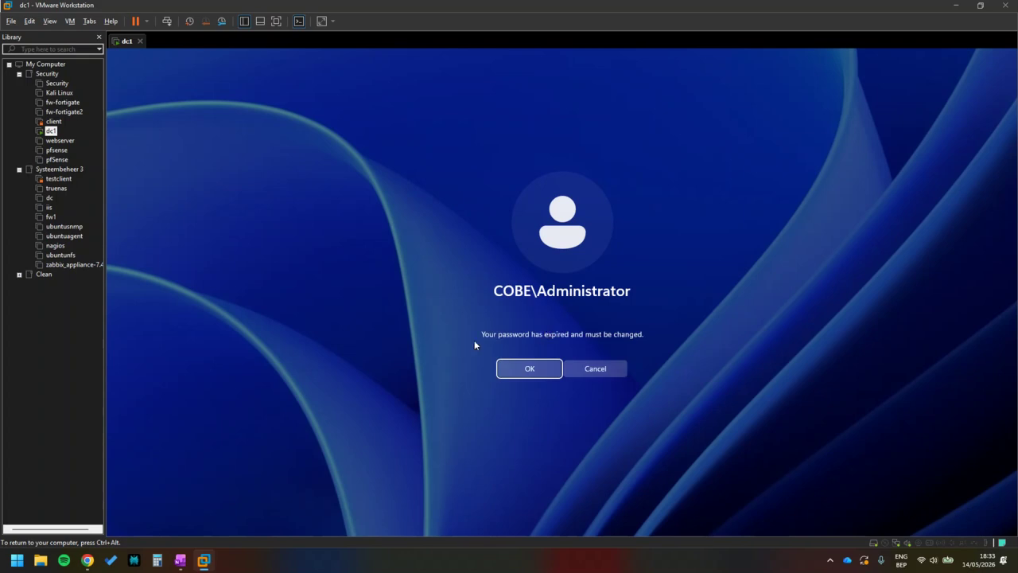
{"action": "left_click", "coordinate": [531, 370]}
{"action": "type", "text": "*******"}
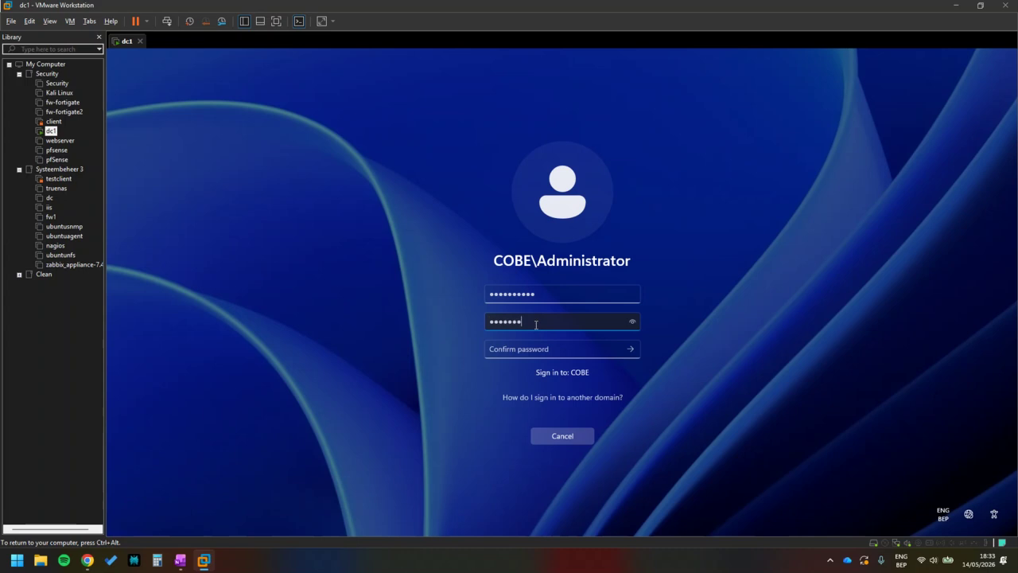
{"action": "type", "text": "****"}
{"action": "key", "text": "Tab"}
{"action": "type", "text": "*"}
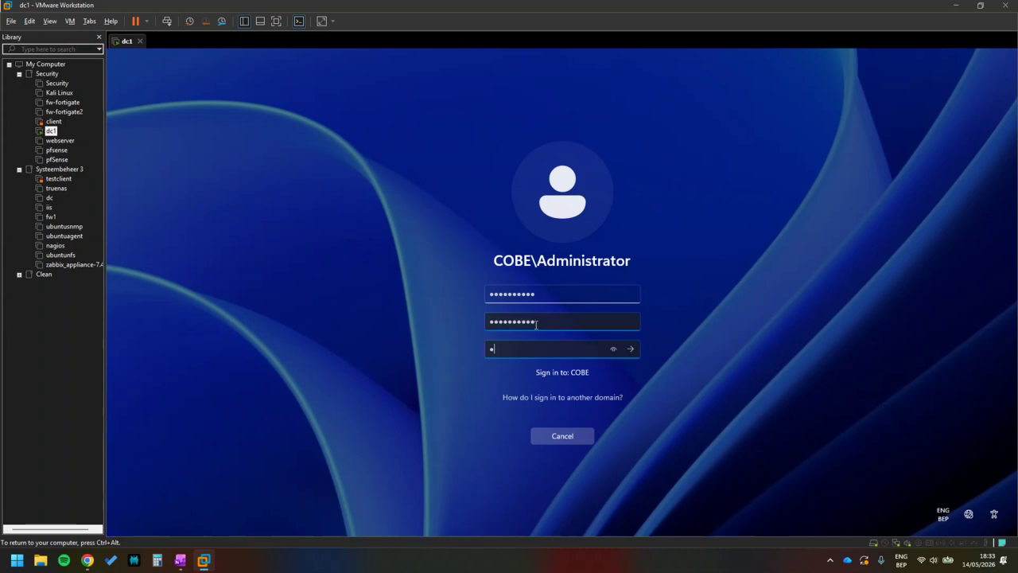
{"action": "type", "text": "*******"}
{"action": "key", "text": "Return"}
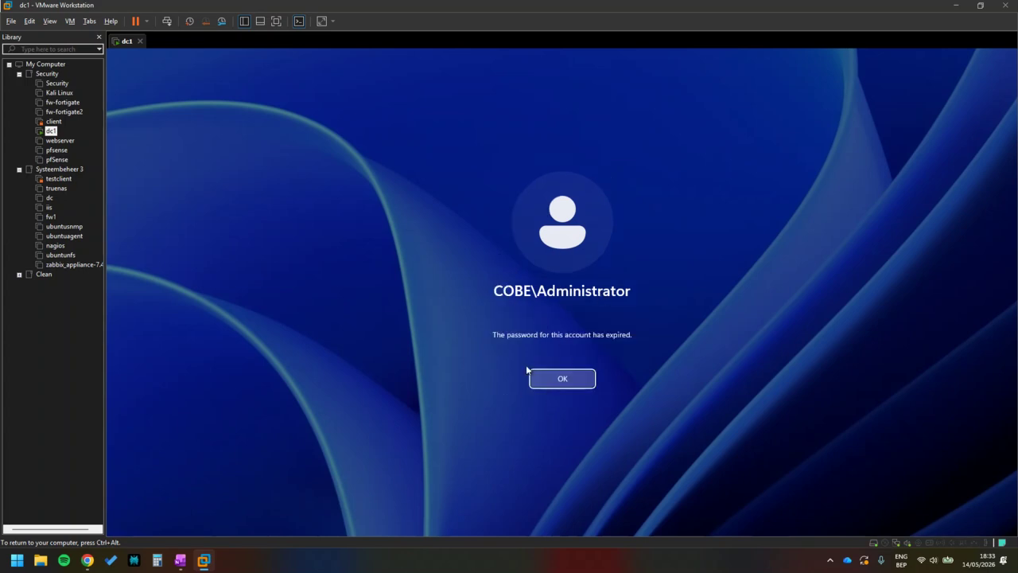
Retry the password change with the current, new and confirmation passwords; it is rejected.
{"action": "left_click", "coordinate": [557, 379]}
{"action": "type", "text": "*"}
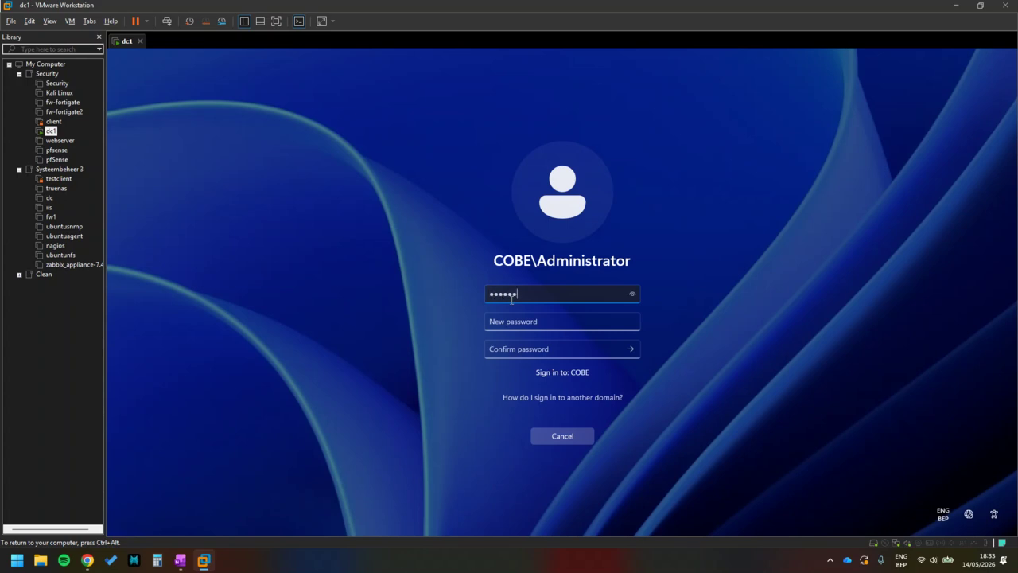
{"action": "type", "text": "*********"}
{"action": "key", "text": "Tab"}
{"action": "type", "text": "****"}
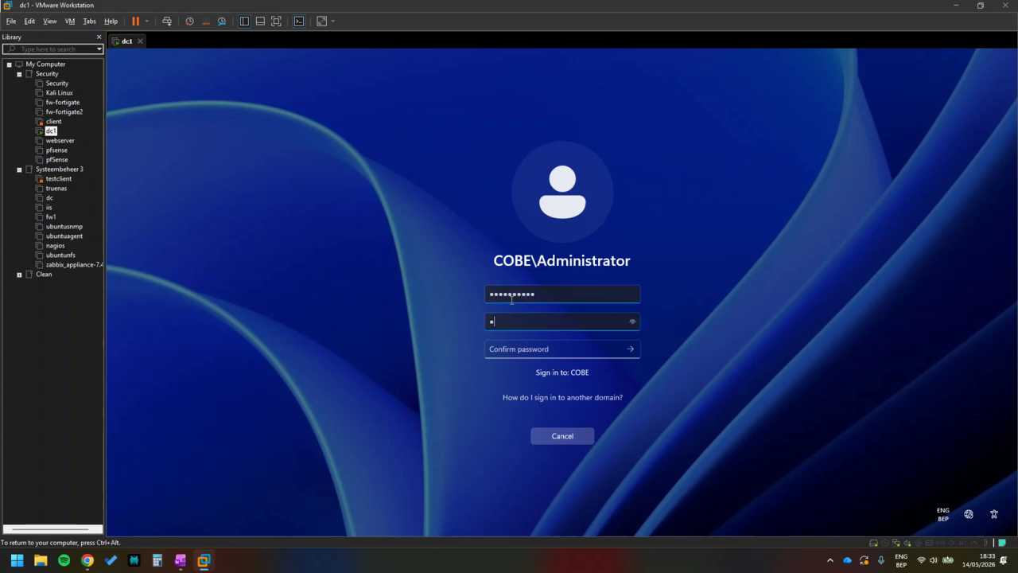
{"action": "type", "text": "****"}
{"action": "key", "text": "Tab"}
{"action": "type", "text": "******"}
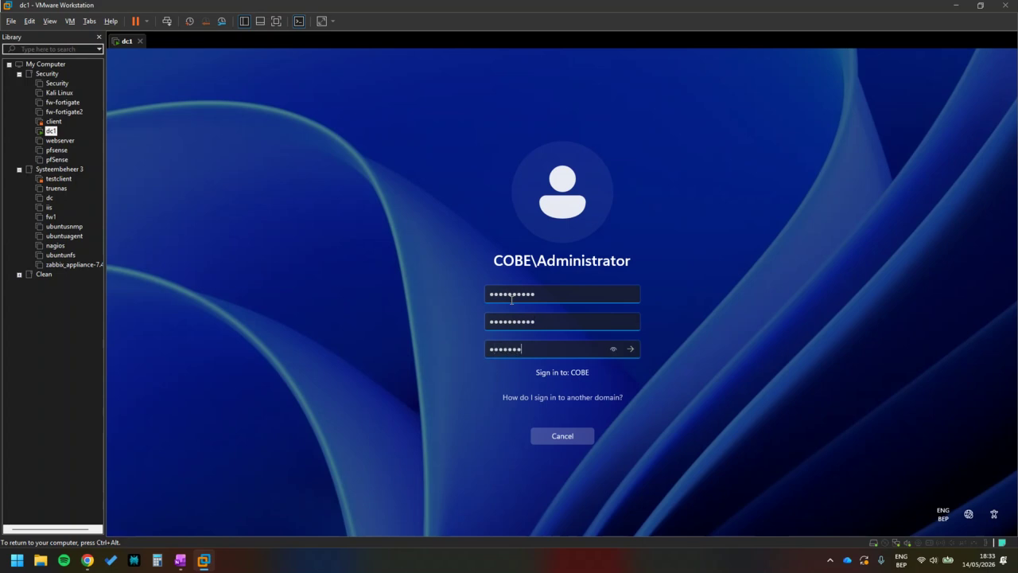
{"action": "type", "text": "****"}
{"action": "key", "text": "Return"}
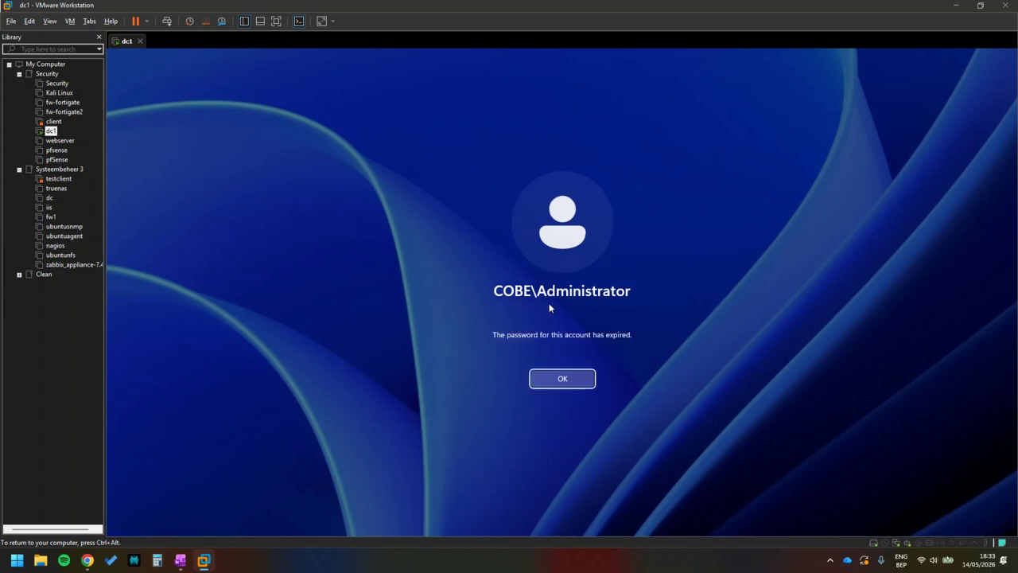
Dismiss the error and submit another password change, also rejected as incorrect.
{"action": "left_click", "coordinate": [576, 380]}
{"action": "type", "text": "*"}
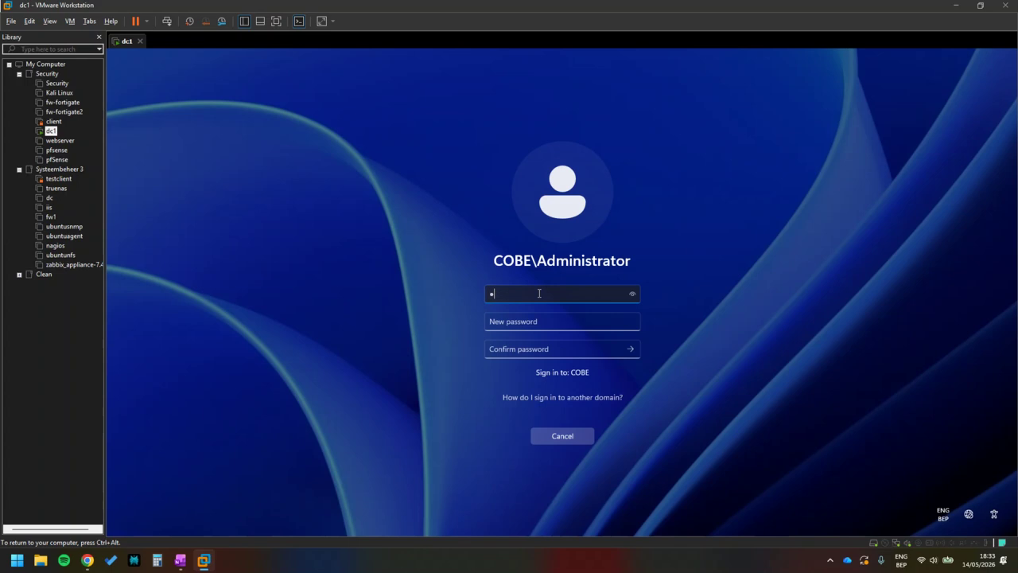
{"action": "key", "text": "Tab"}
{"action": "type", "text": "**********"}
{"action": "key", "text": "Tab"}
{"action": "type", "text": "**********"}
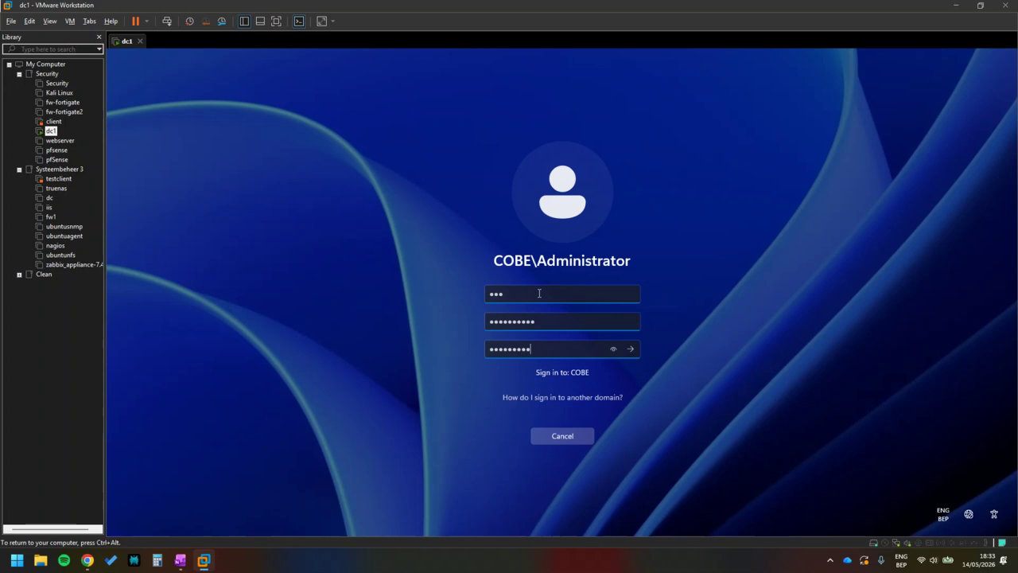
{"action": "key", "text": "Return"}
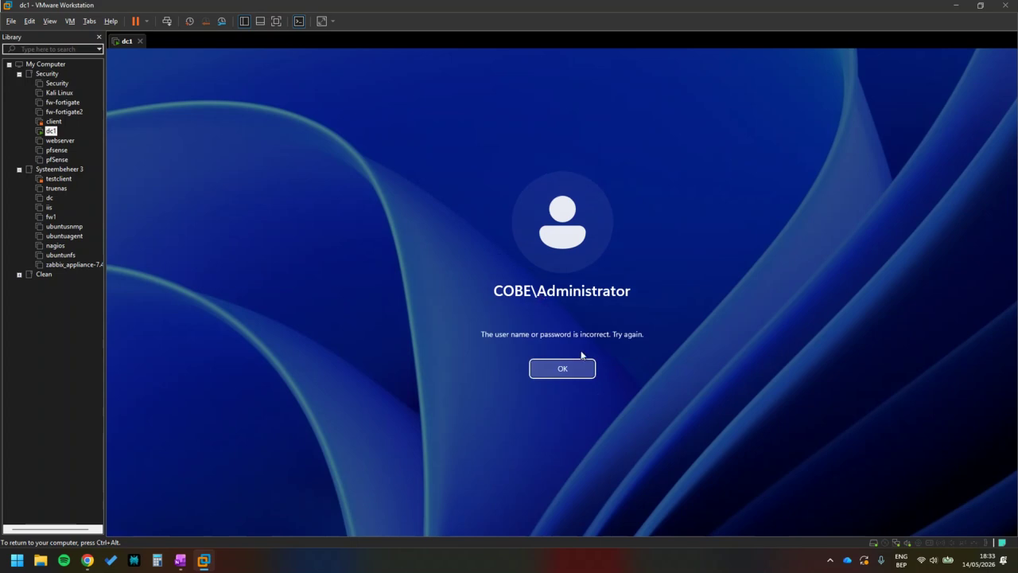
{"action": "left_click", "coordinate": [567, 370]}
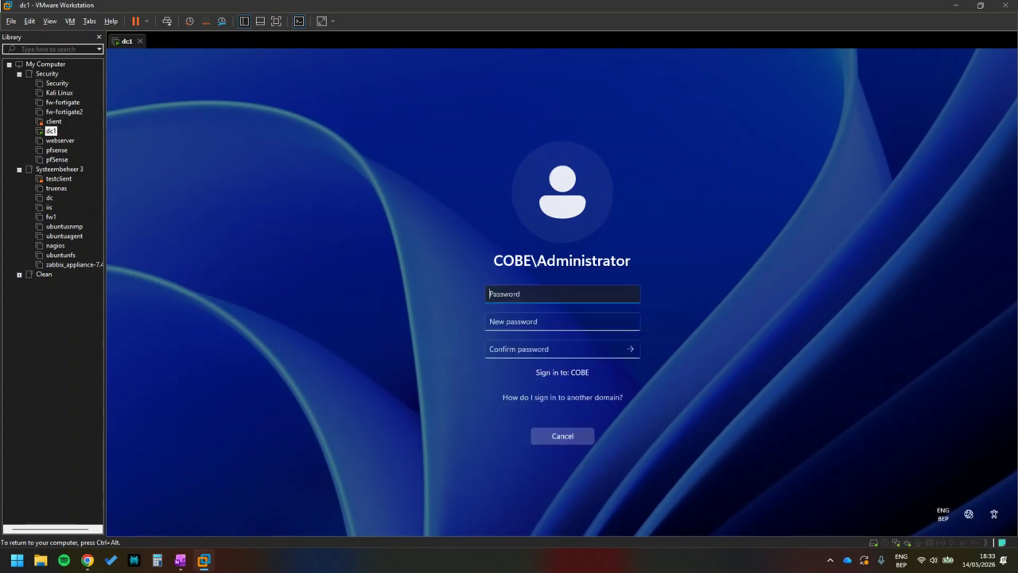
{"action": "left_click", "coordinate": [148, 20]}
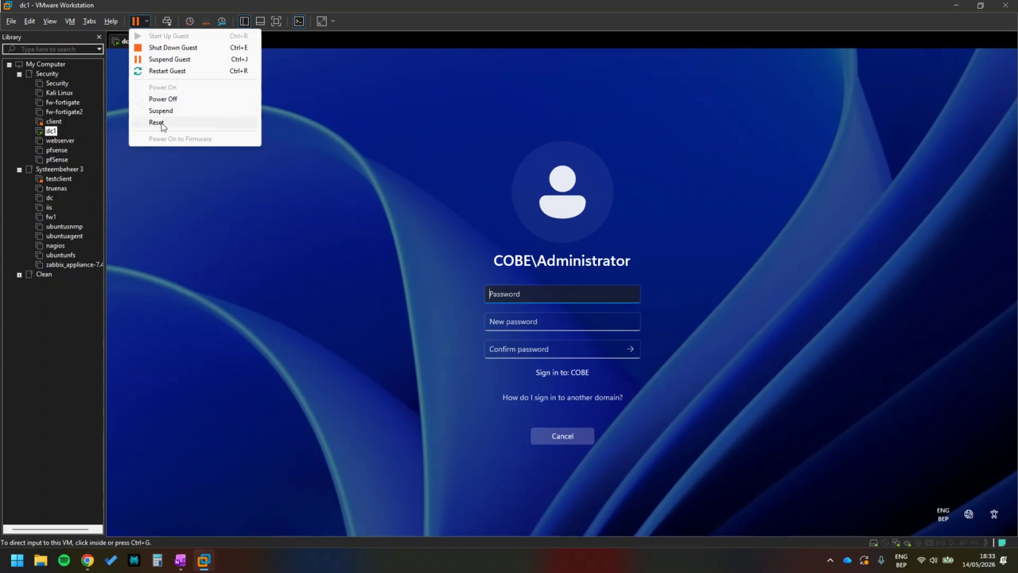
Reset the dc1 VM three times from the Power menu, confirming each reset.
{"action": "left_click", "coordinate": [163, 124]}
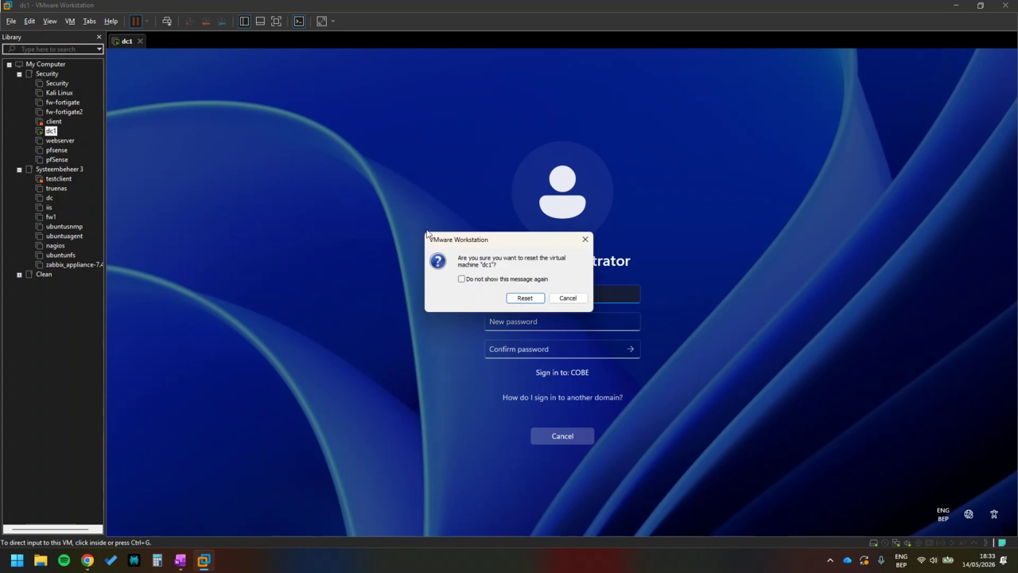
{"action": "left_click", "coordinate": [525, 298]}
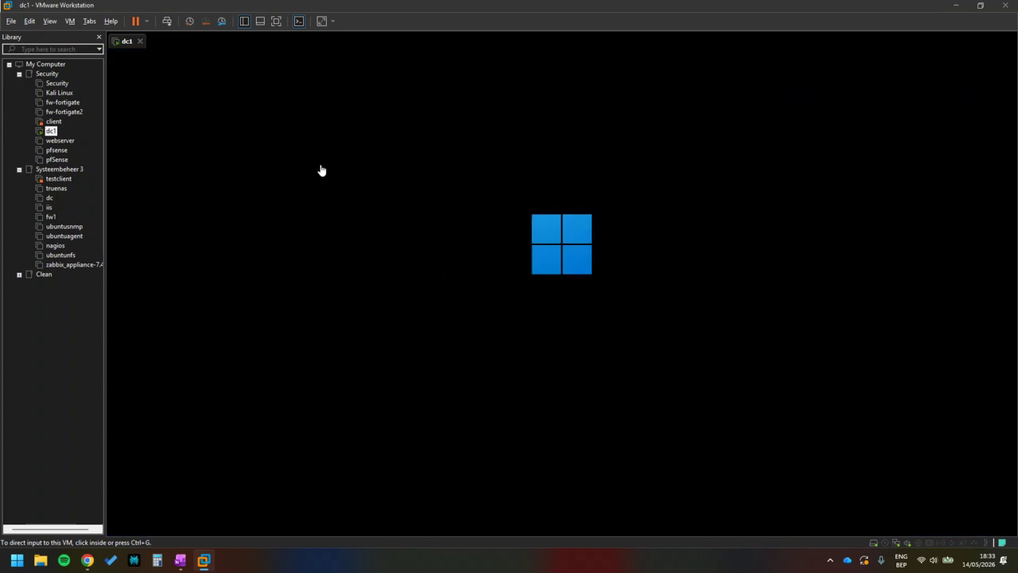
{"action": "left_click", "coordinate": [147, 23]}
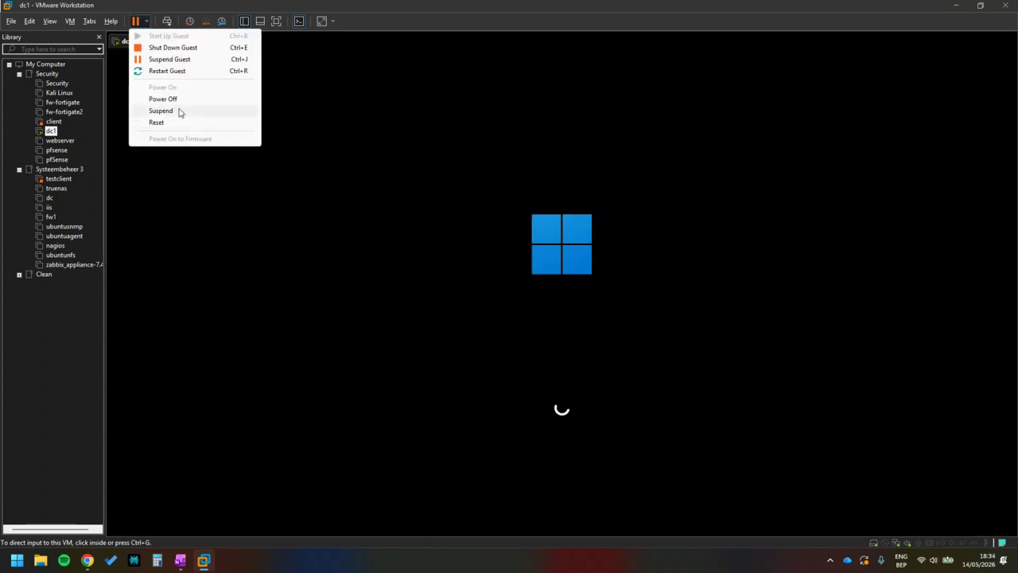
{"action": "left_click", "coordinate": [163, 123]}
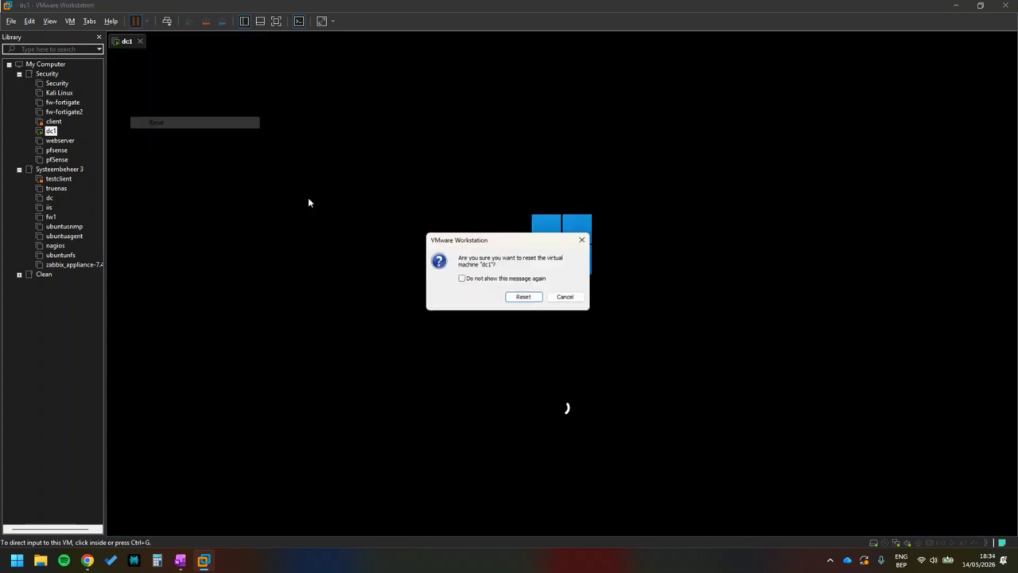
{"action": "left_click", "coordinate": [518, 297]}
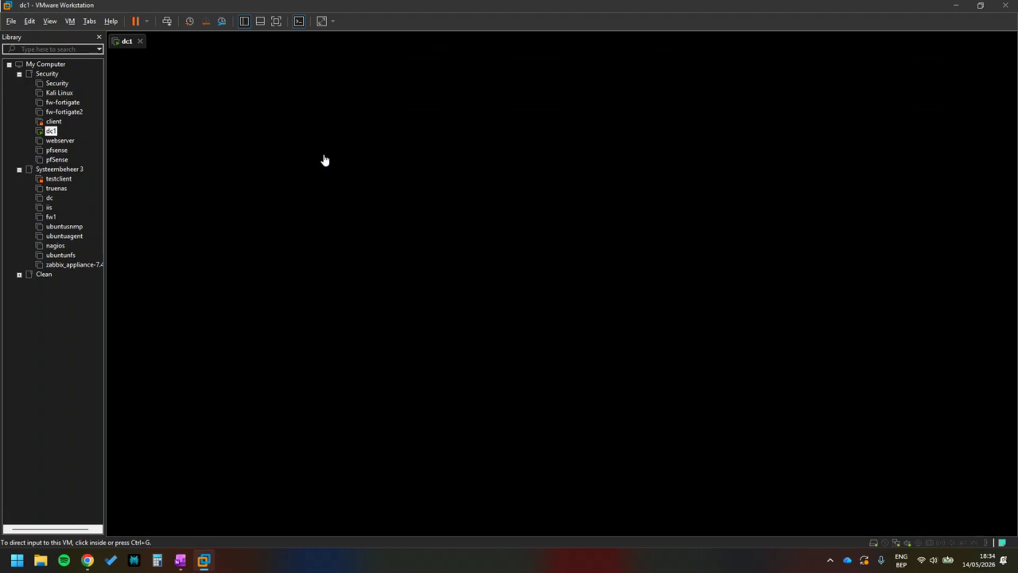
{"action": "left_click", "coordinate": [147, 22]}
{"action": "left_click", "coordinate": [163, 122]}
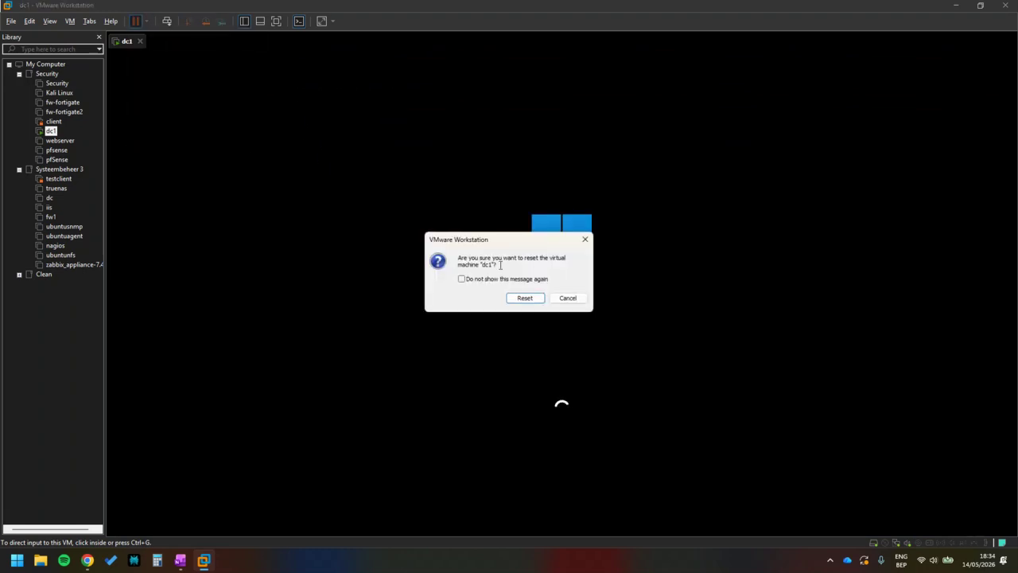
{"action": "left_click", "coordinate": [525, 304]}
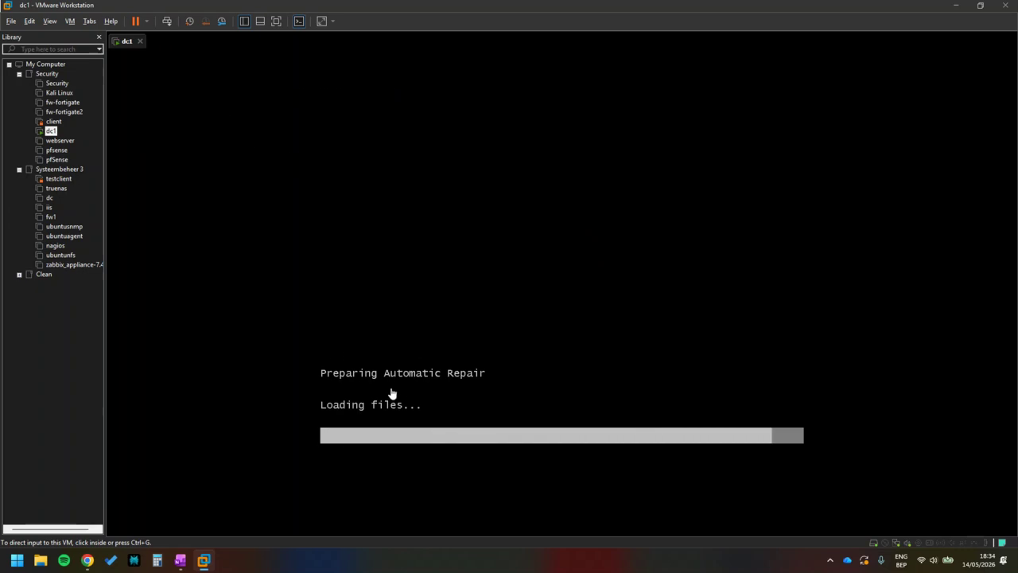
Reset dc1 five more times during boot, confirming each reset.
{"action": "left_click", "coordinate": [146, 22]}
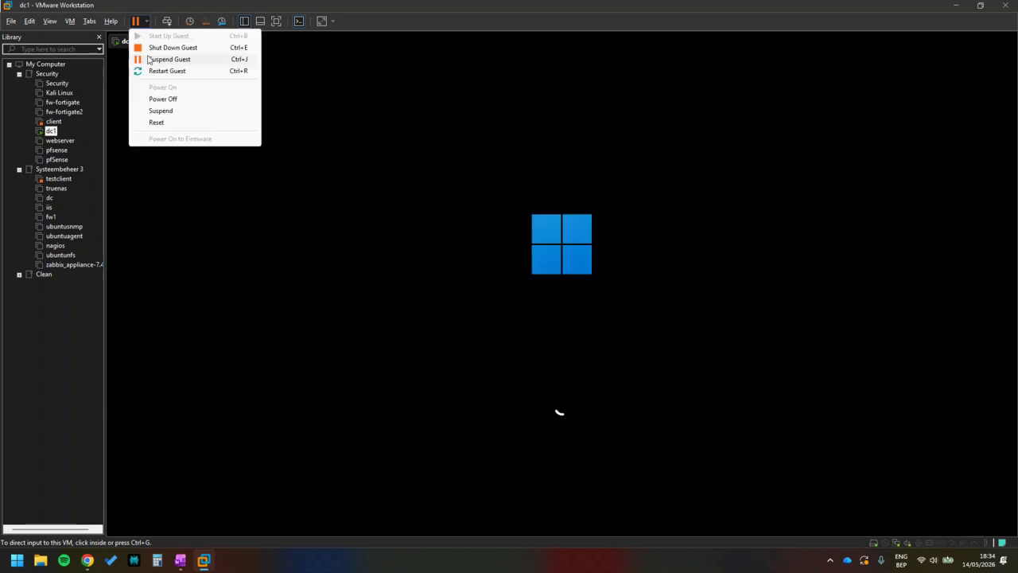
{"action": "left_click", "coordinate": [163, 123]}
{"action": "left_click", "coordinate": [526, 300]}
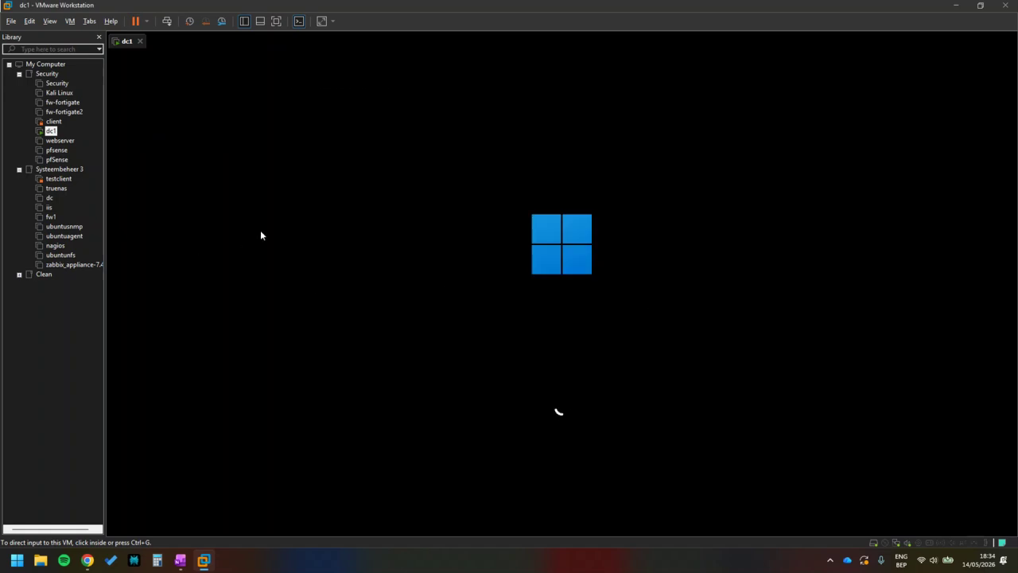
{"action": "left_click", "coordinate": [147, 22]}
{"action": "left_click", "coordinate": [183, 124]}
{"action": "left_click", "coordinate": [524, 299]}
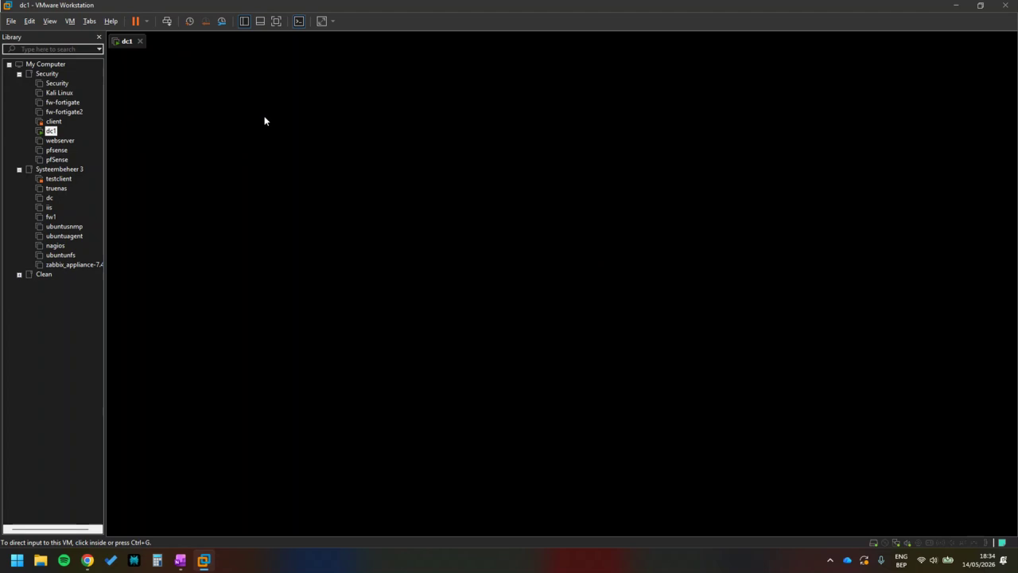
{"action": "left_click", "coordinate": [148, 21]}
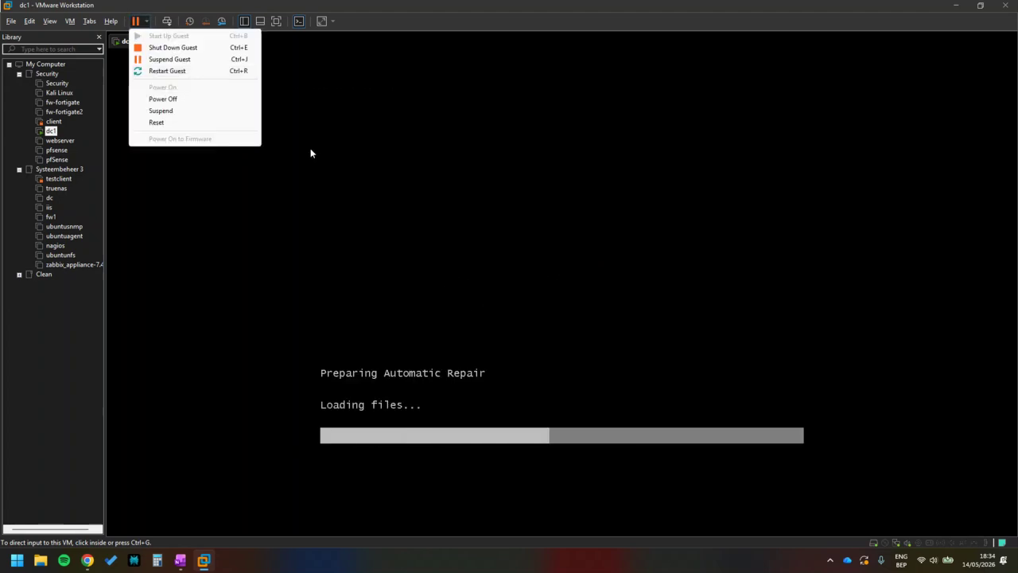
{"action": "left_click", "coordinate": [196, 124]}
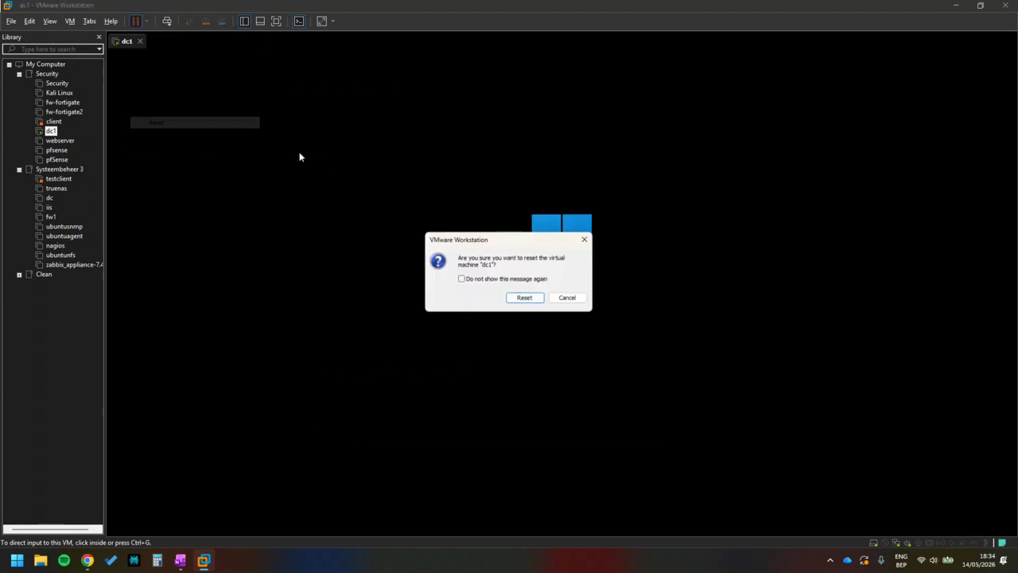
{"action": "left_click", "coordinate": [524, 297]}
{"action": "left_click", "coordinate": [147, 22]}
{"action": "left_click", "coordinate": [175, 121]}
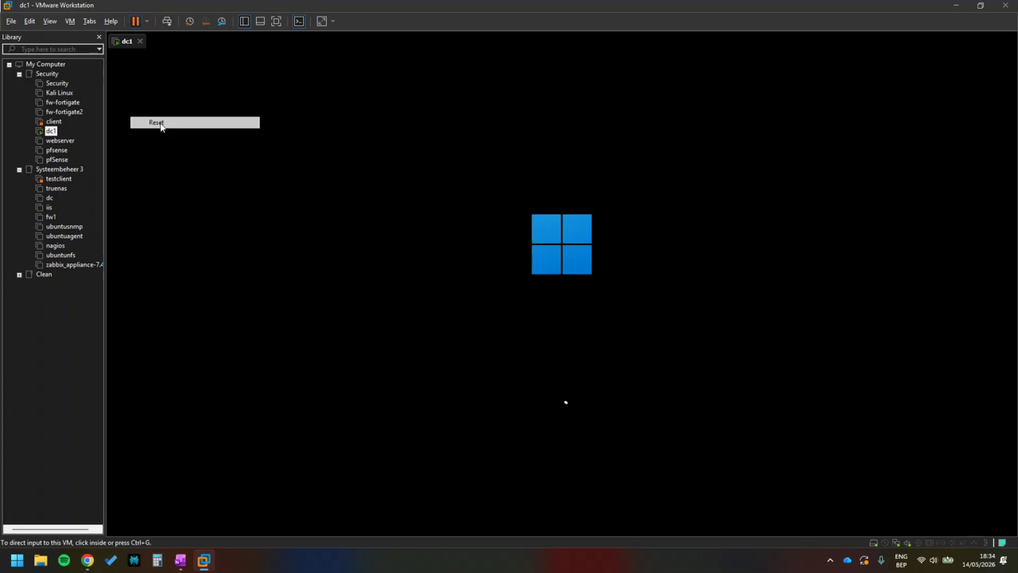
{"action": "left_click", "coordinate": [523, 297]}
{"action": "left_click", "coordinate": [147, 21]}
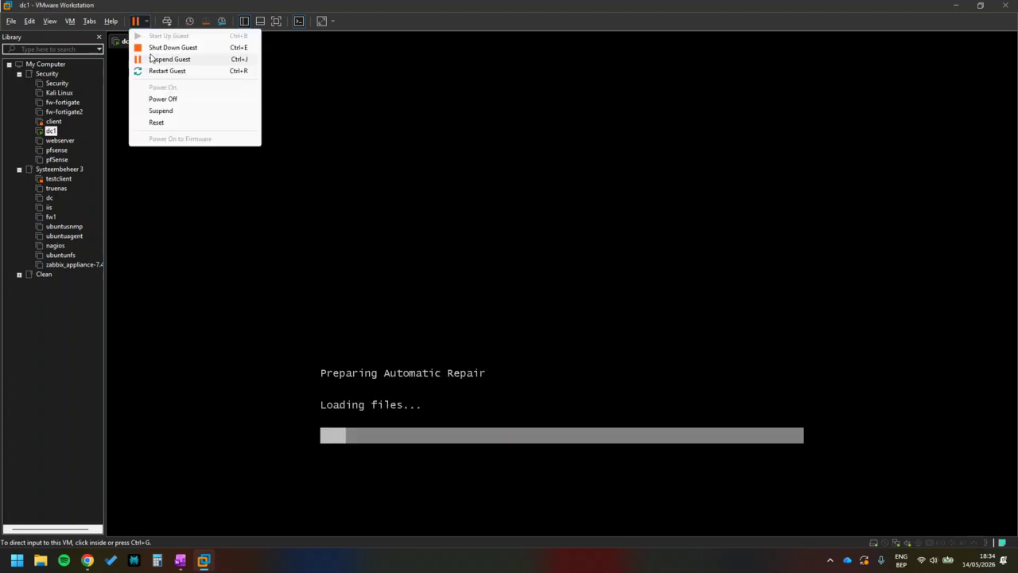
{"action": "left_click", "coordinate": [175, 121]}
{"action": "left_click", "coordinate": [524, 298]}
Keep resetting dc1 during Automatic Repair until the Windows Recovery screen appears.
{"action": "left_click", "coordinate": [147, 21]}
{"action": "left_click", "coordinate": [166, 121]}
{"action": "left_click", "coordinate": [147, 21]}
{"action": "left_click", "coordinate": [169, 124]}
{"action": "left_click", "coordinate": [147, 21]}
{"action": "left_click", "coordinate": [165, 122]}
{"action": "left_click", "coordinate": [147, 22]}
{"action": "left_click", "coordinate": [166, 122]}
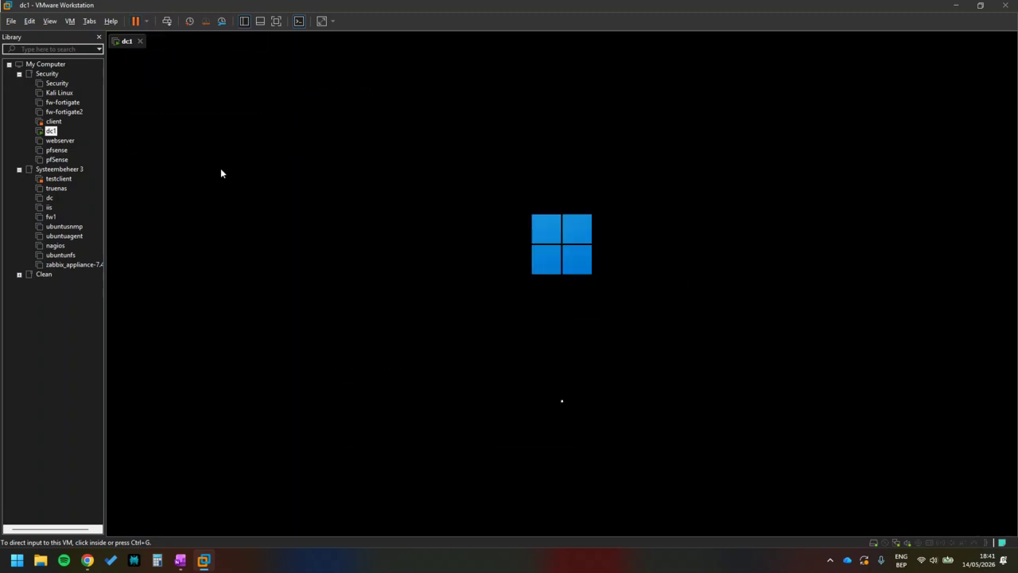
{"action": "left_click", "coordinate": [363, 198]}
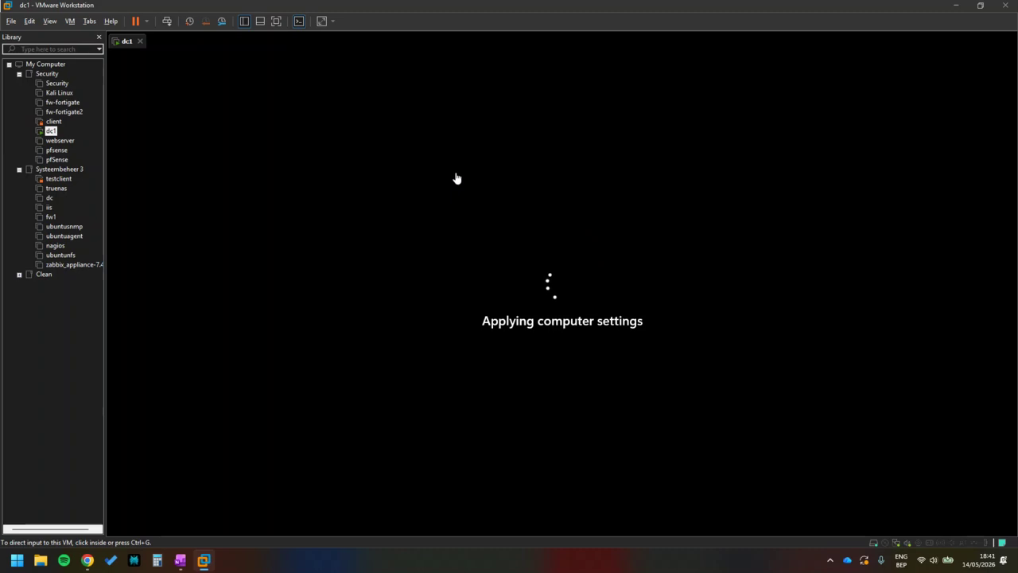
{"action": "left_click", "coordinate": [147, 22]}
{"action": "left_click", "coordinate": [161, 125]}
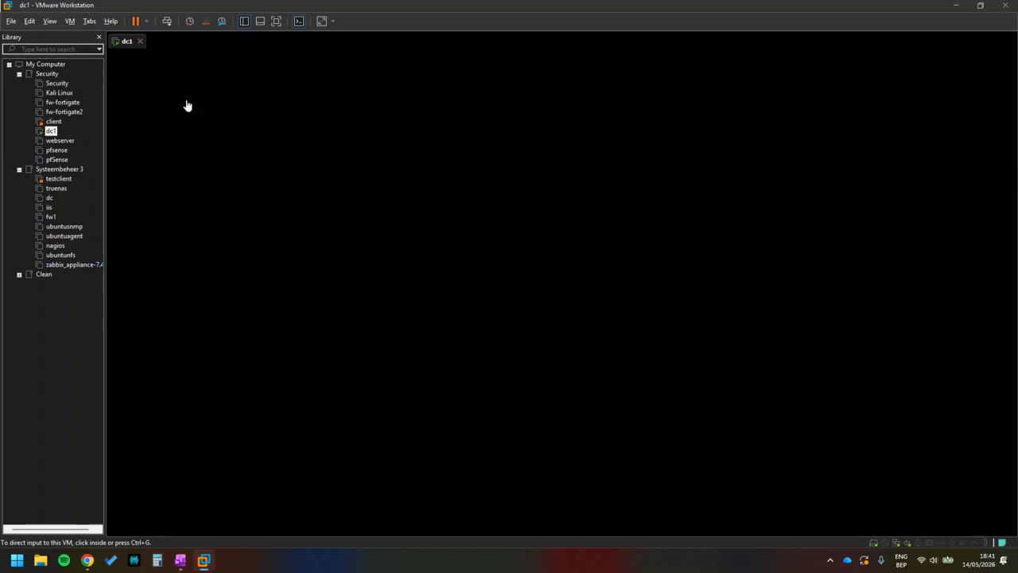
{"action": "left_click", "coordinate": [146, 21]}
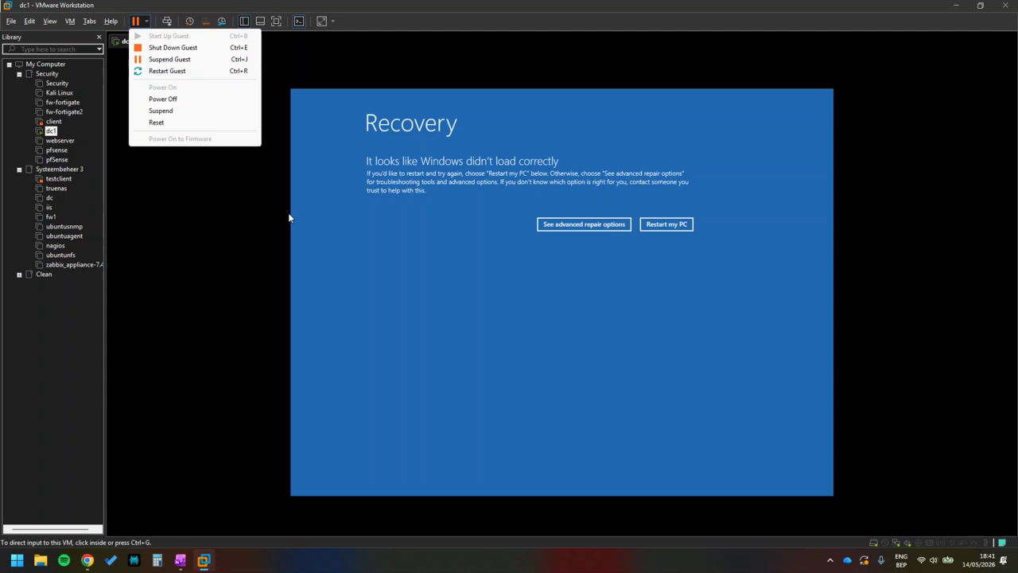
{"action": "left_click", "coordinate": [288, 215]}
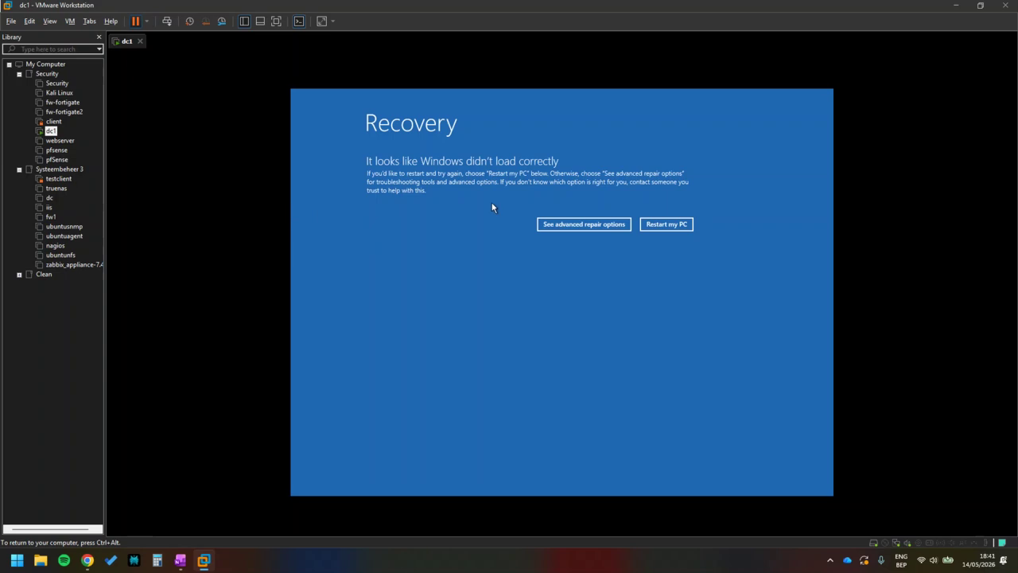
Go to See advanced repair options > Troubleshoot > Advanced options > Startup Settings and restart.
{"action": "left_click", "coordinate": [568, 228]}
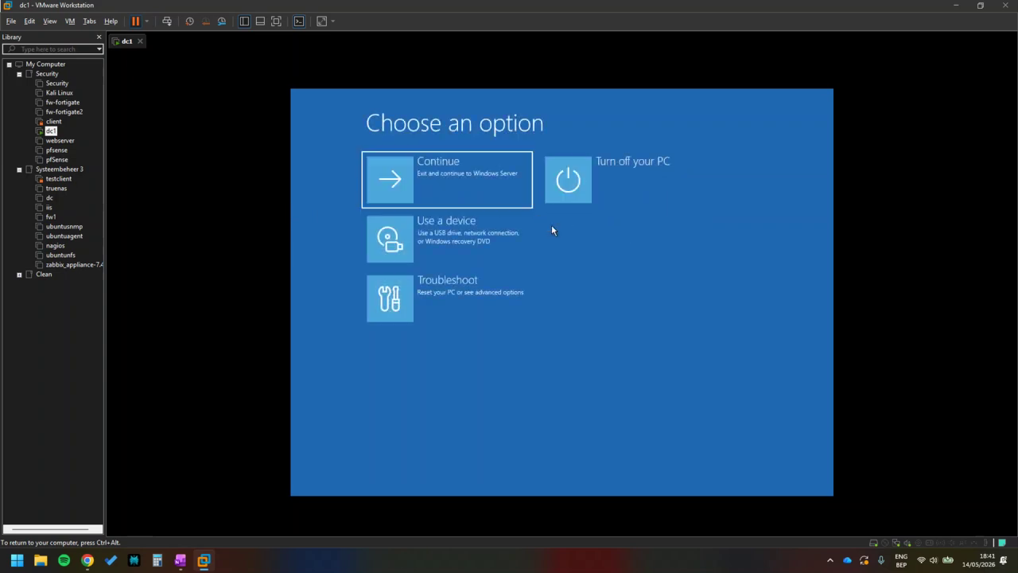
{"action": "left_click", "coordinate": [455, 295]}
{"action": "left_click", "coordinate": [449, 230]}
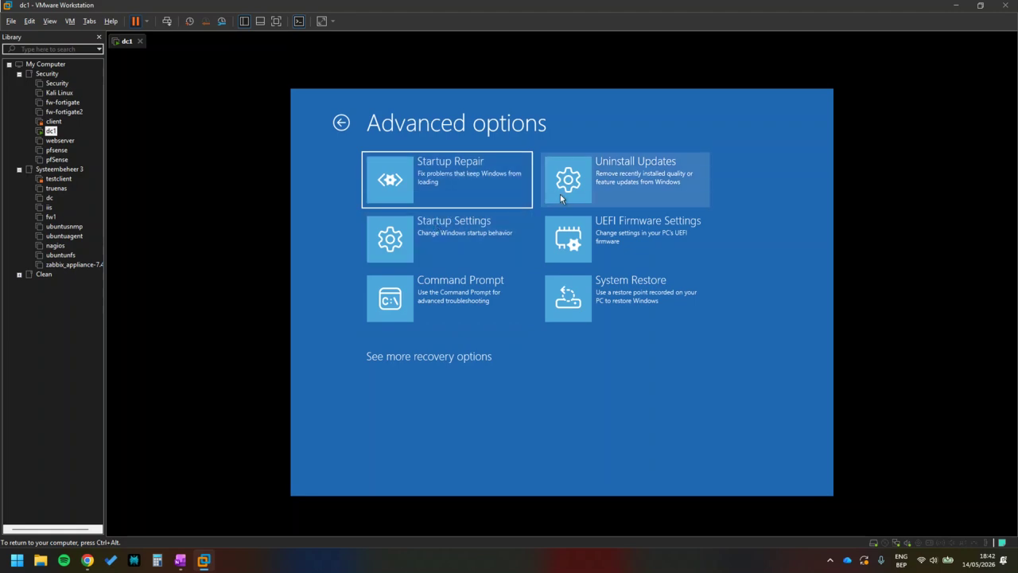
{"action": "left_click", "coordinate": [479, 256]}
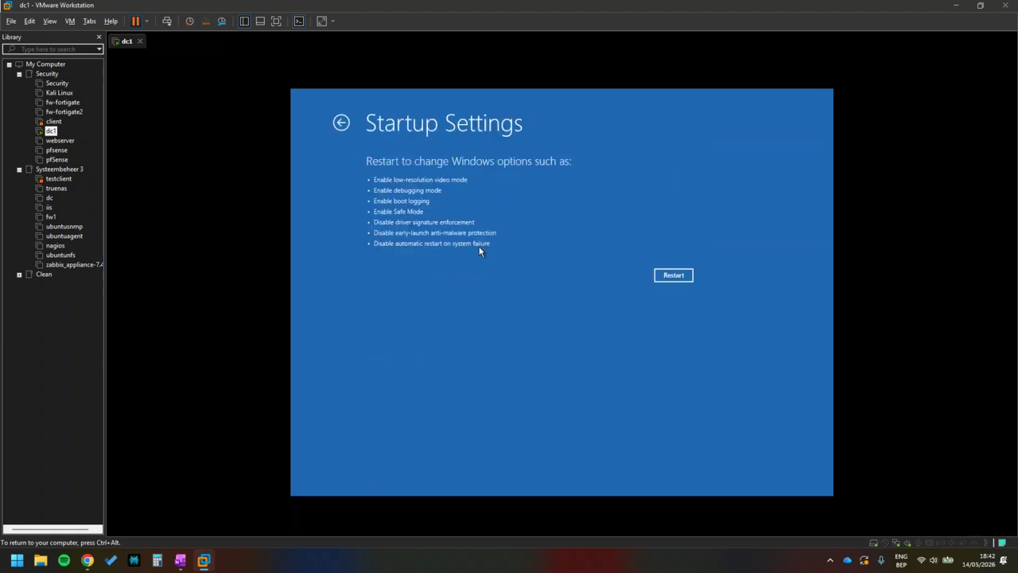
{"action": "left_click", "coordinate": [672, 276]}
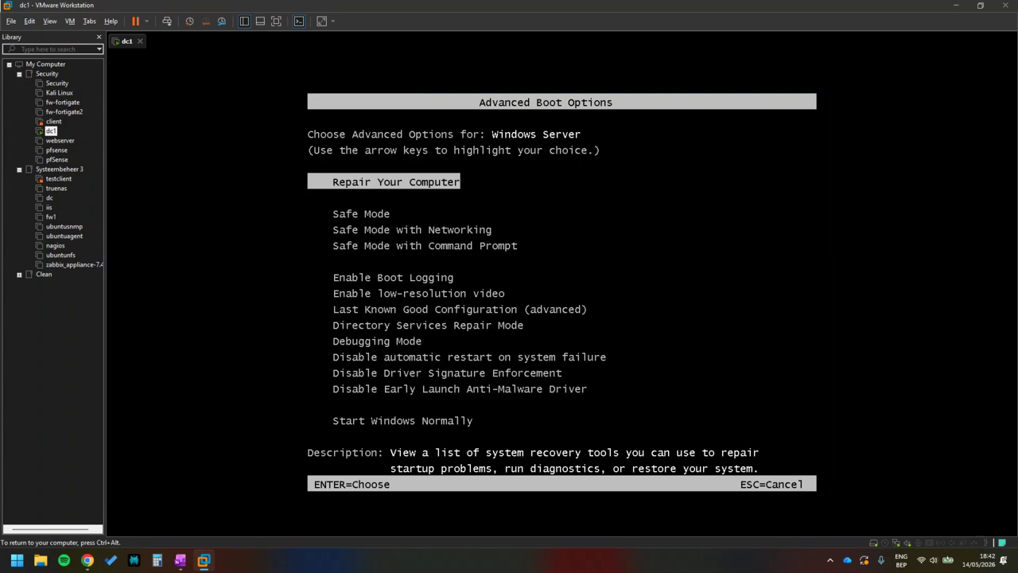
Select Safe Mode in the Advanced Boot Options menu and boot it.
{"action": "key", "text": "Down"}
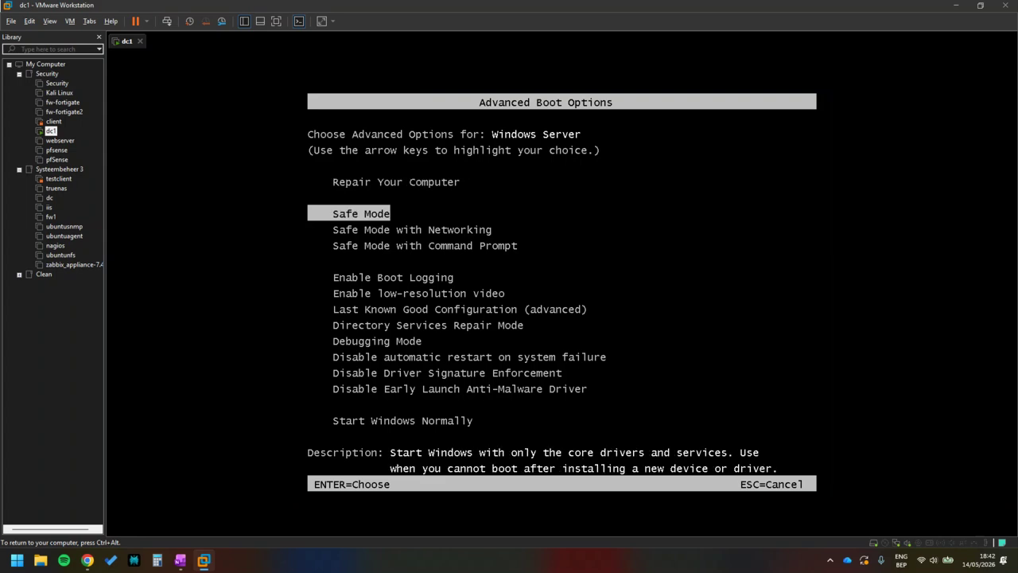
{"action": "key", "text": "Return"}
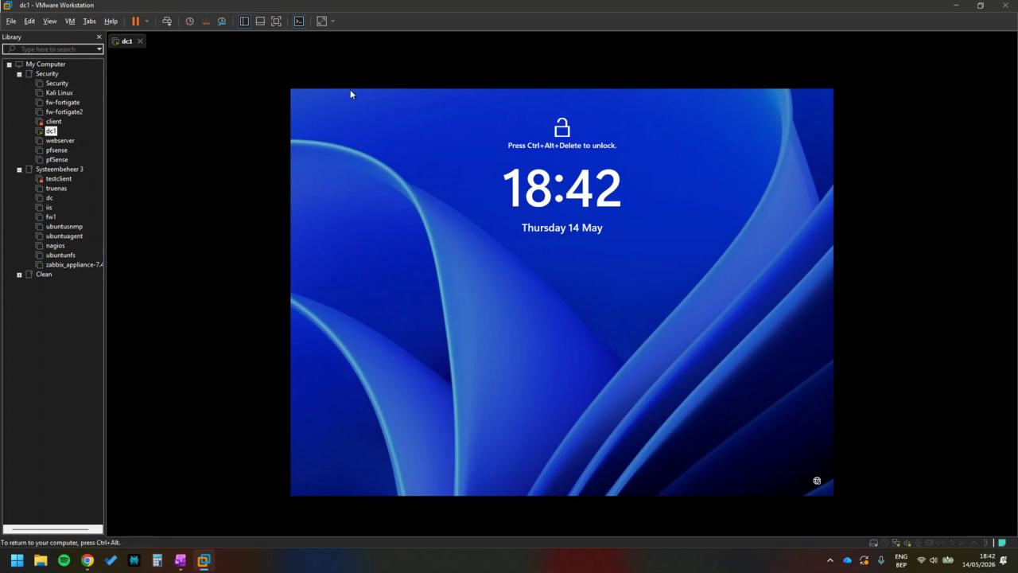
Bring up the sign-in screen and try several Administrator passwords, each rejected as incorrect.
{"action": "left_click", "coordinate": [167, 20]}
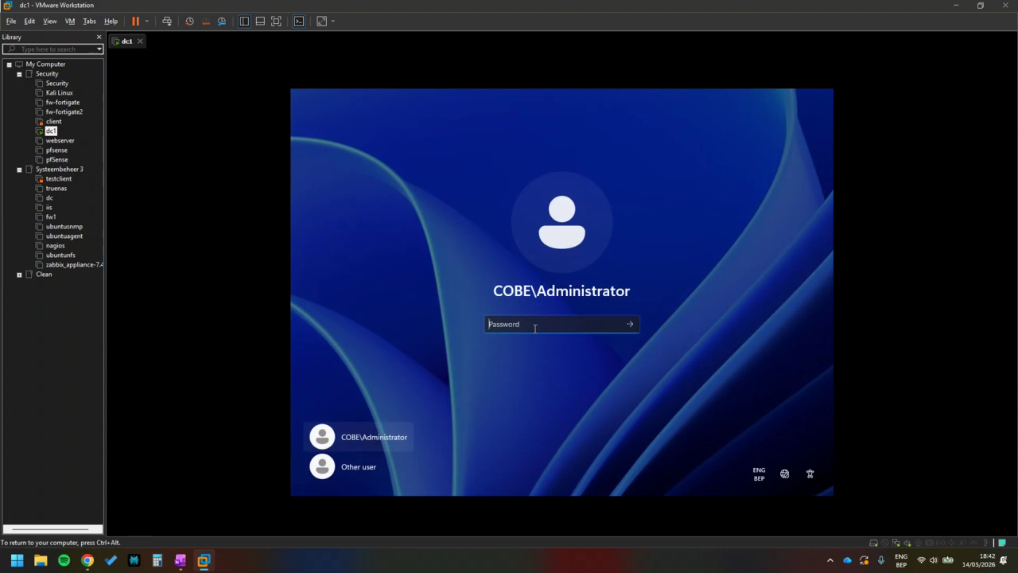
{"action": "type", "text": "••••••"}
{"action": "key", "text": "Return"}
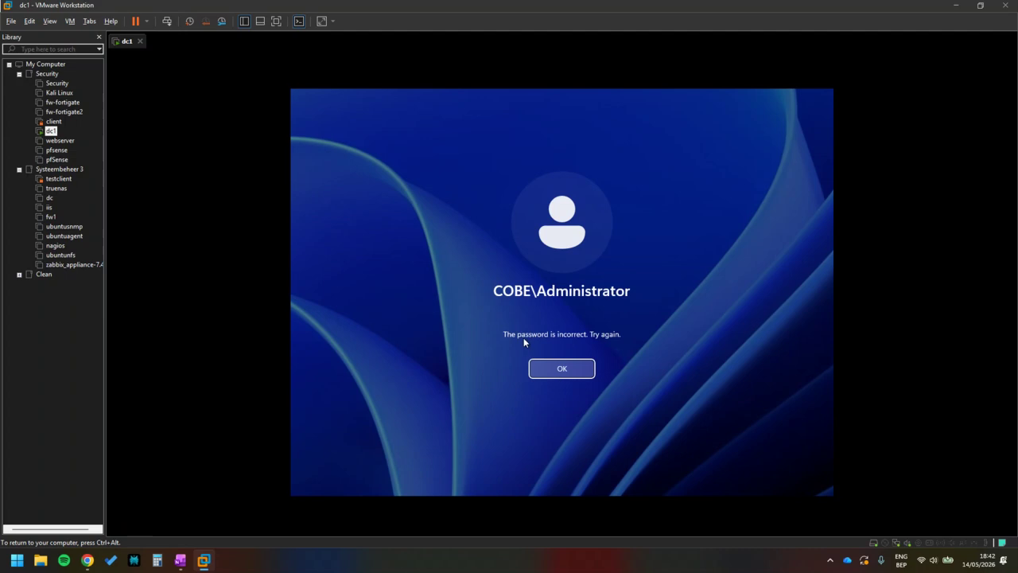
{"action": "left_click", "coordinate": [549, 366]}
{"action": "type", "text": "••••••"}
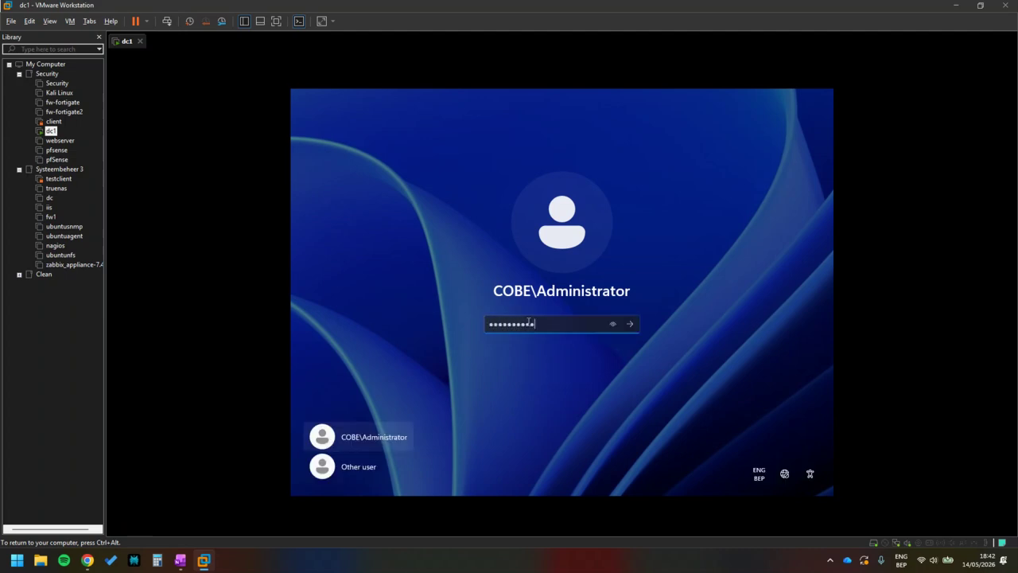
{"action": "key", "text": "Return"}
{"action": "left_click", "coordinate": [551, 367]}
{"action": "type", "text": "•"}
{"action": "key", "text": "Return"}
{"action": "key", "text": "Return"}
Check the keyboard layout, then sign in with the correct Administrator password.
{"action": "left_click", "coordinate": [760, 478]}
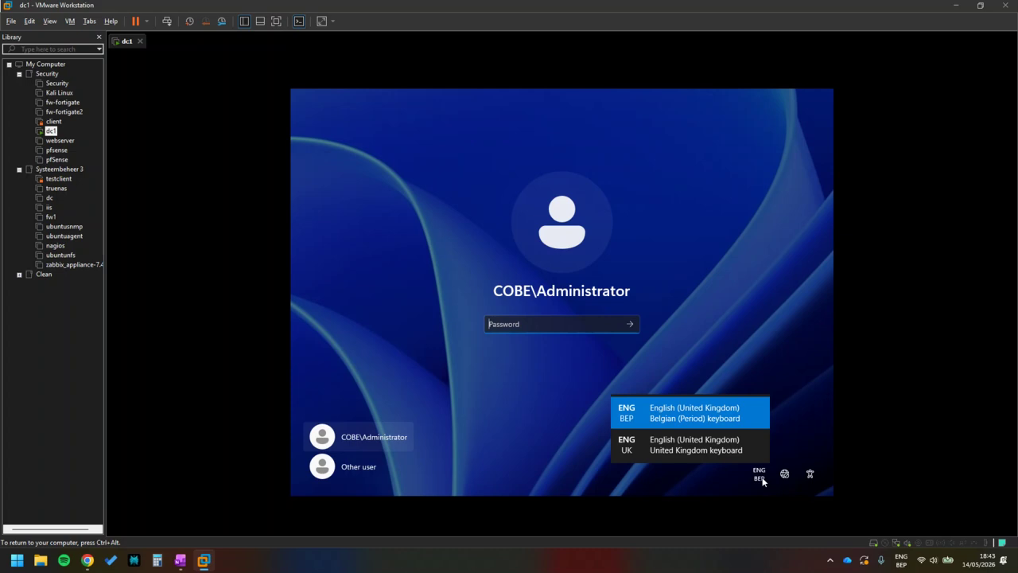
{"action": "left_click", "coordinate": [762, 480]}
{"action": "type", "text": "Pa$$w0r"}
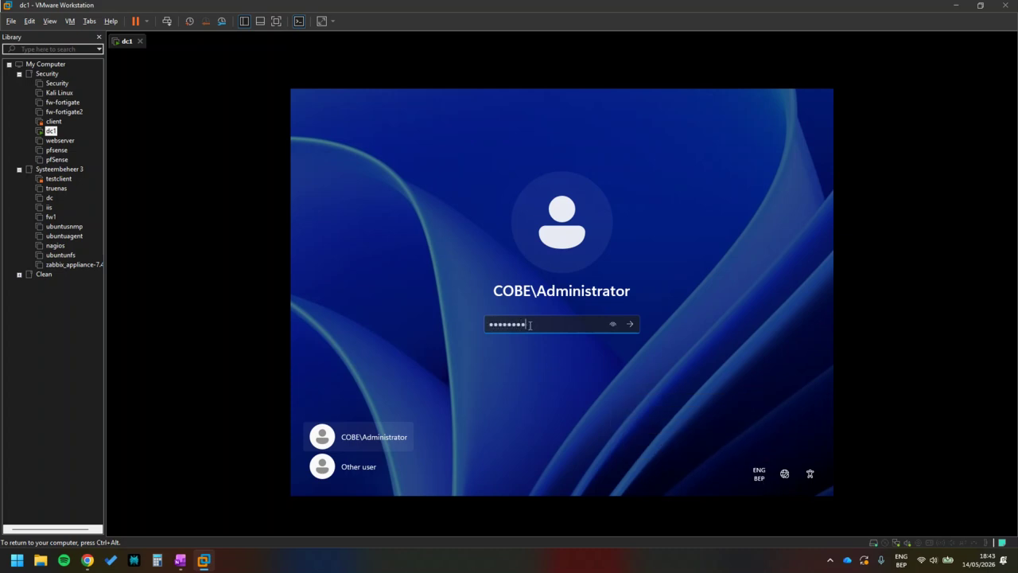
{"action": "left_click", "coordinate": [630, 325]}
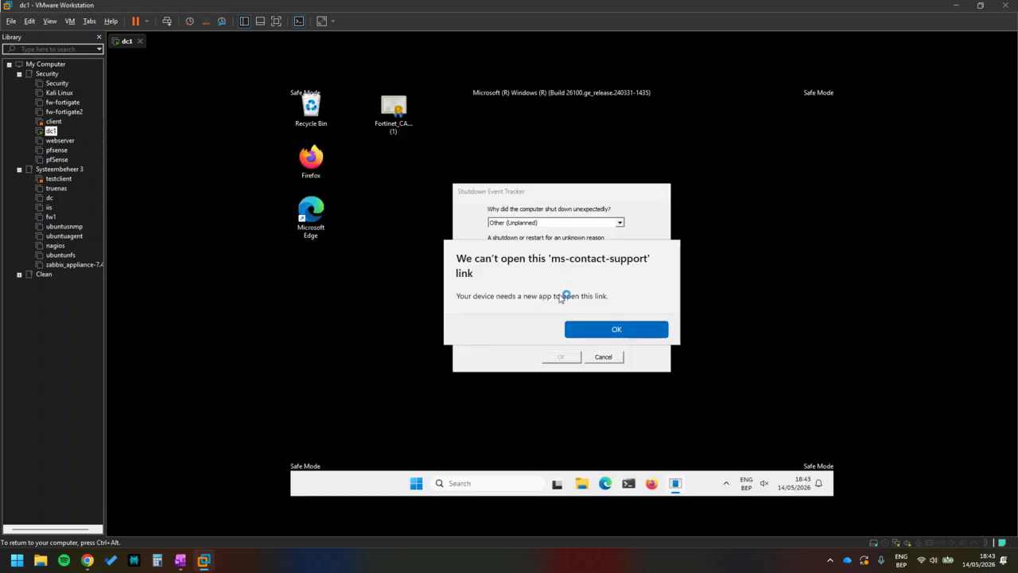
Dismiss the ms-contact-support link error and cancel the Shutdown Event Tracker prompt.
{"action": "left_click", "coordinate": [569, 327]}
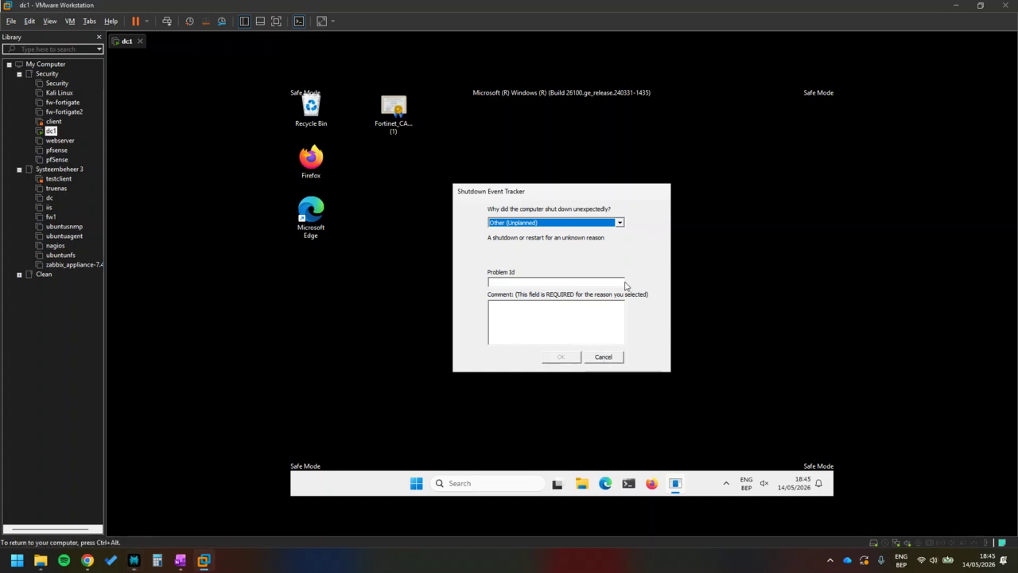
{"action": "left_click", "coordinate": [630, 486]}
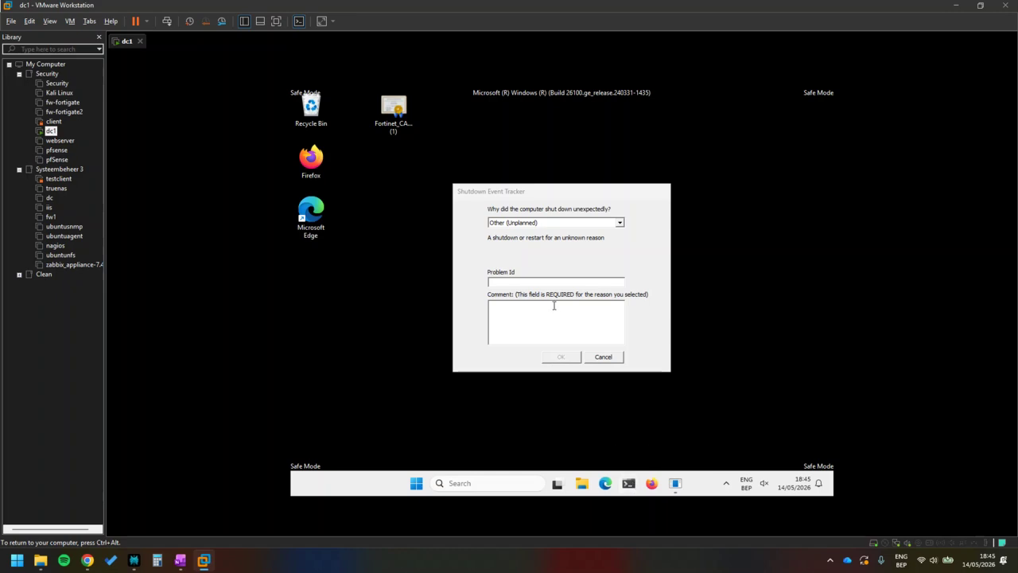
{"action": "left_click", "coordinate": [604, 357]}
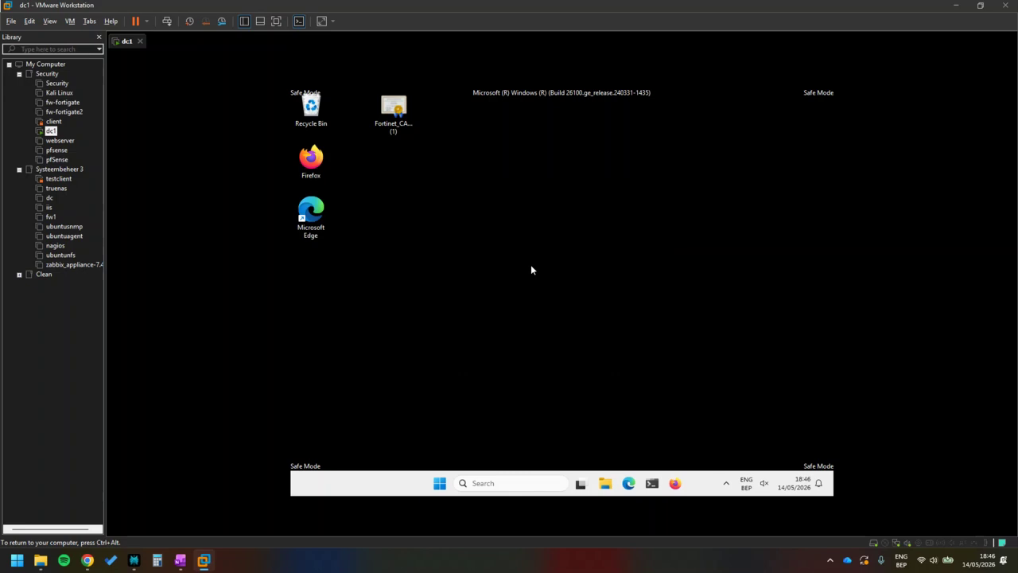
Launch Command Prompt by searching 'cmd' and type 'net user Administrator' into it.
{"action": "left_click", "coordinate": [514, 476]}
{"action": "type", "text": "cmd"}
{"action": "key", "text": "Return"}
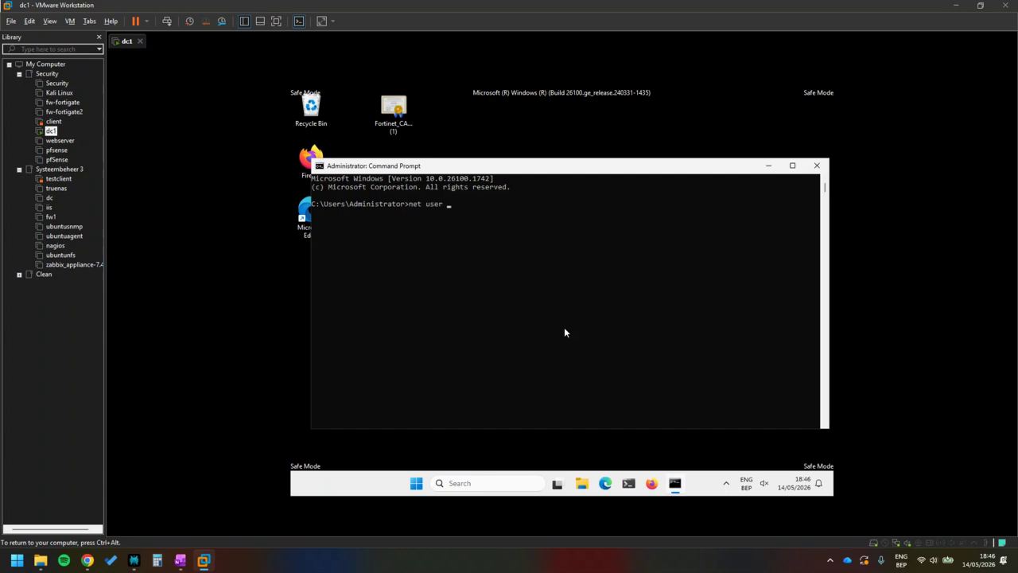
{"action": "type", "text": "net user Administrator"}
{"action": "key", "text": "ctrl+alt"}
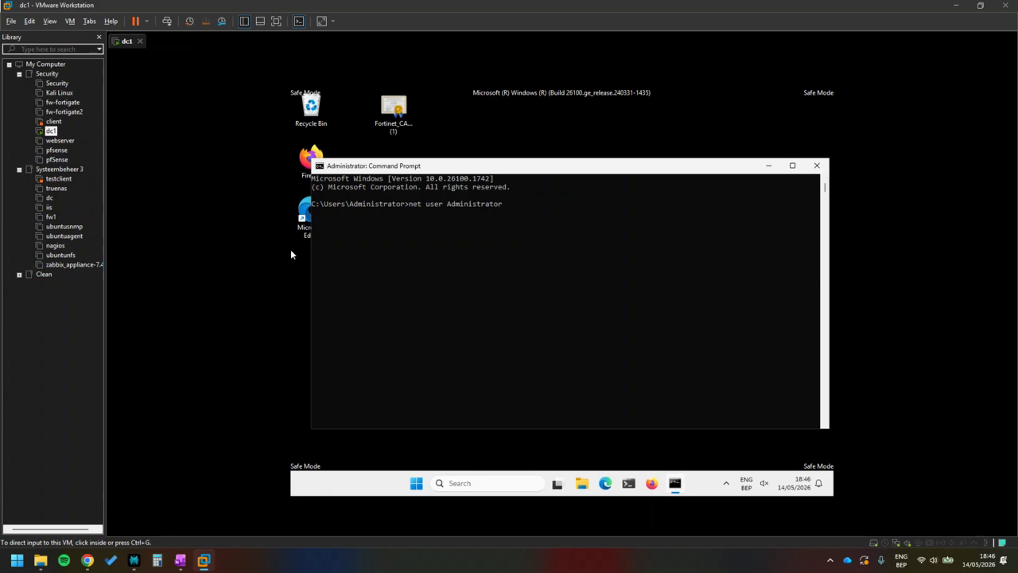
{"action": "left_click", "coordinate": [618, 210]}
{"action": "left_click", "coordinate": [569, 208]}
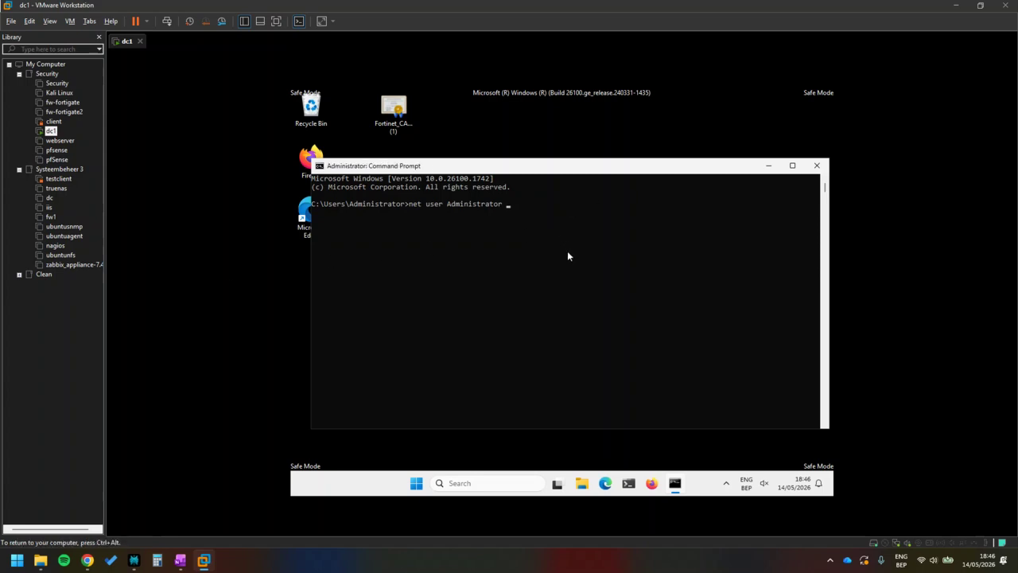
Run 'net user Administrator /active:yes', then restart Windows from Start and confirm.
{"action": "type", "text": "/active:yes"}
{"action": "key", "text": "Return"}
{"action": "key", "text": "super"}
{"action": "left_click", "coordinate": [693, 446]}
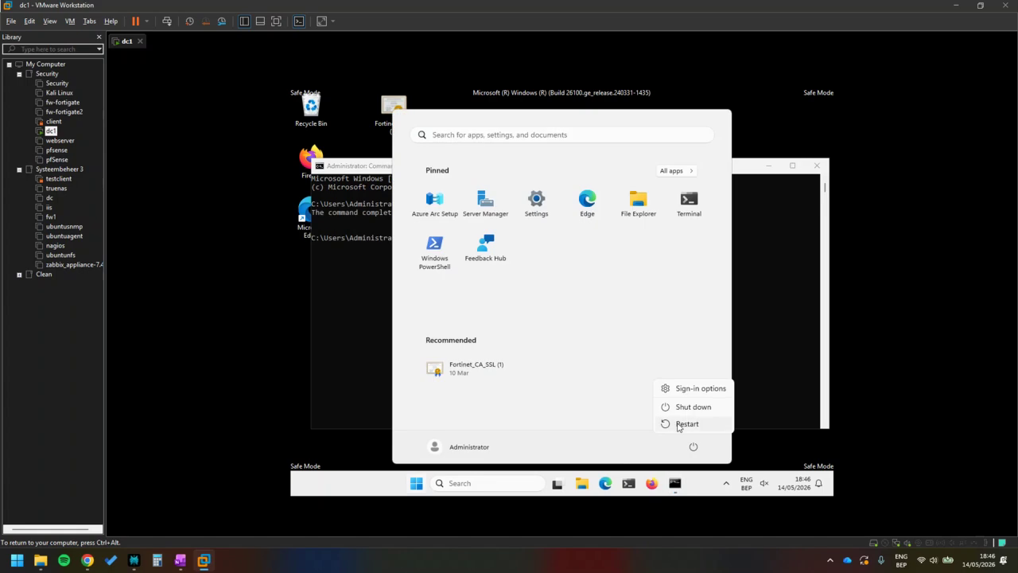
{"action": "left_click", "coordinate": [687, 424]}
{"action": "left_click", "coordinate": [755, 421]}
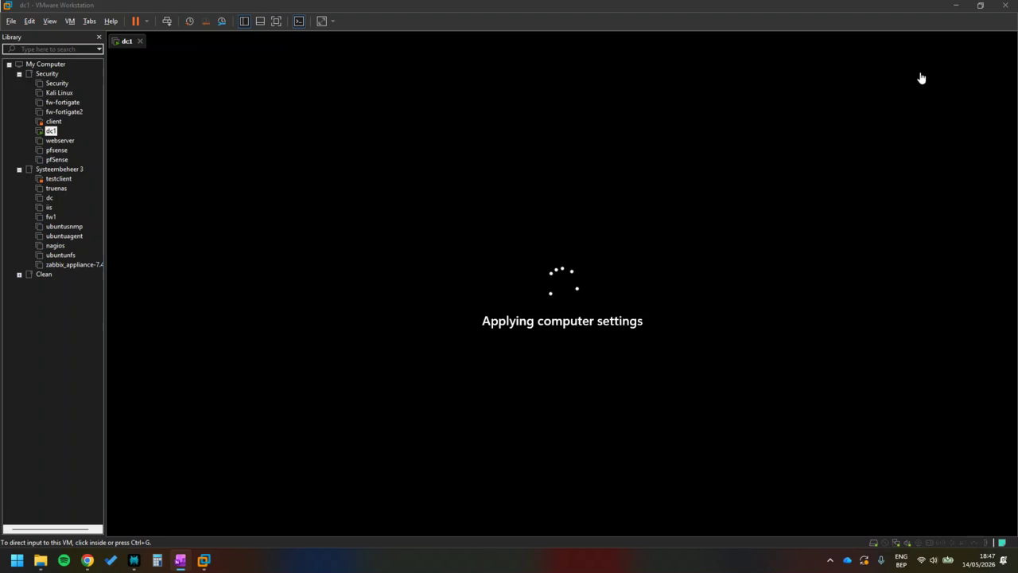
Sign in to dc1 as the domain Administrator with the new password after Ctrl+Alt+Del.
{"action": "left_click", "coordinate": [534, 214]}
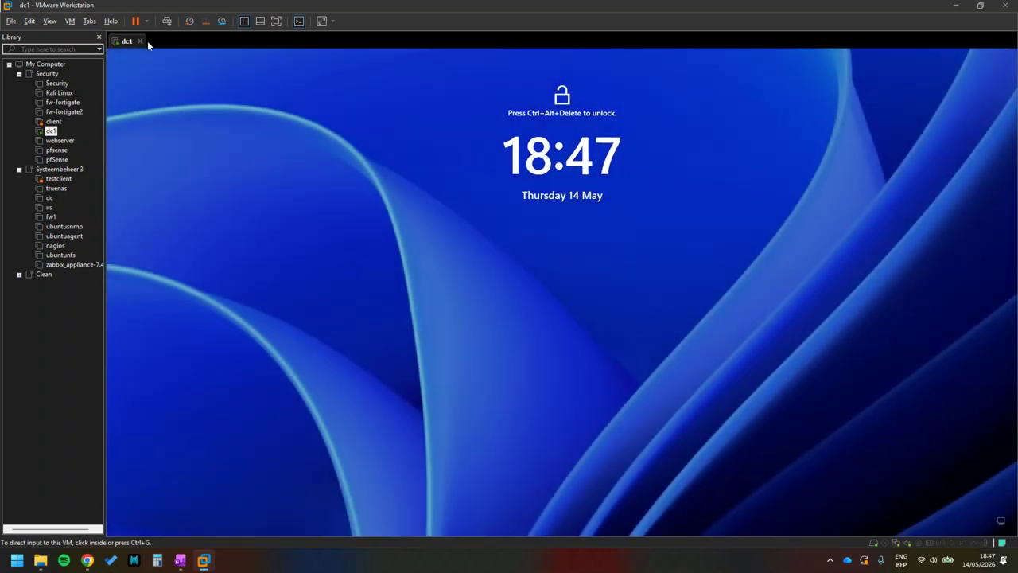
{"action": "left_click", "coordinate": [166, 21]}
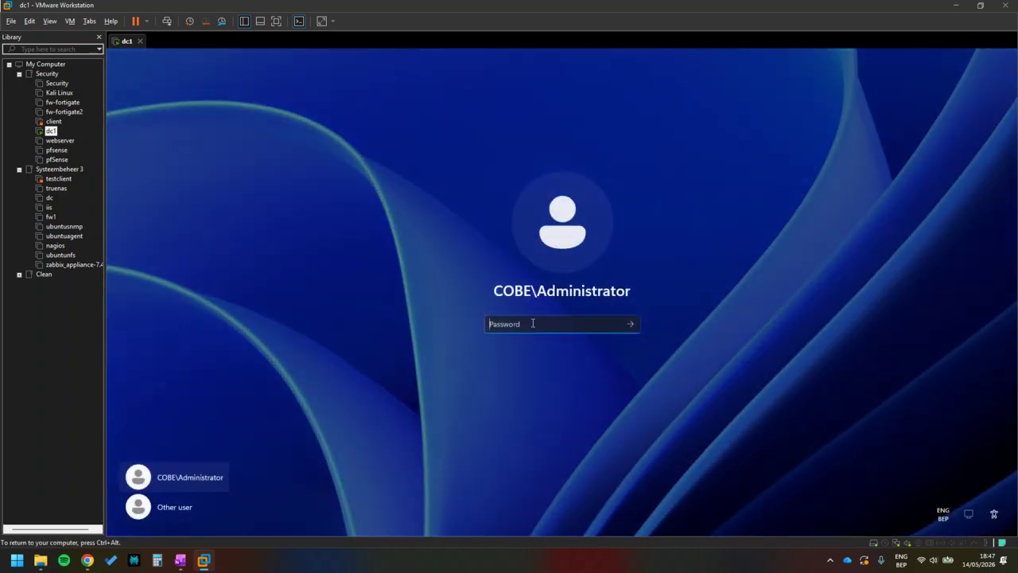
{"action": "type", "text": "••••••••••"}
{"action": "key", "text": "Return"}
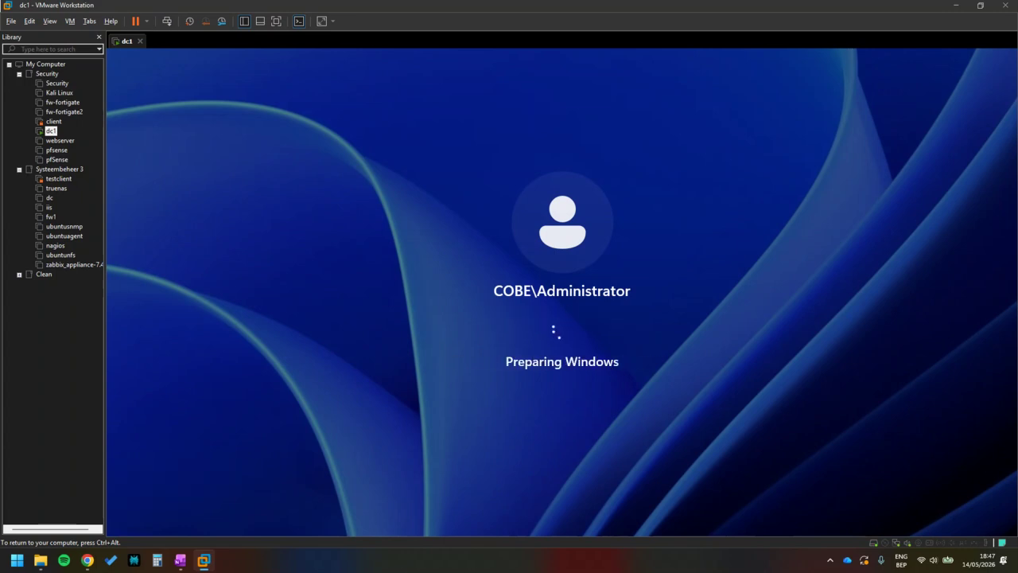